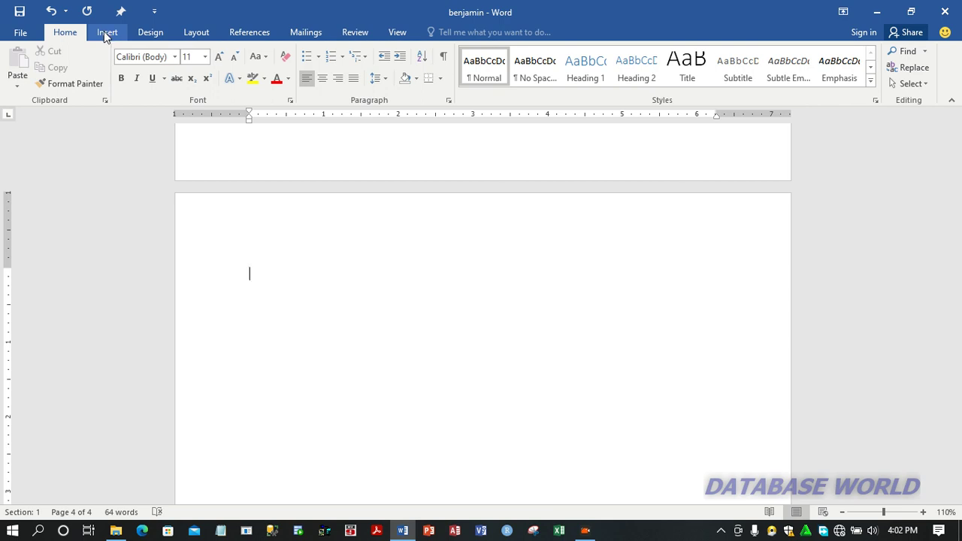
Insert the red shoes picture from the Pictures\Adobe folder on Local Disk (D:) onto page 4.
left_click(106, 33)
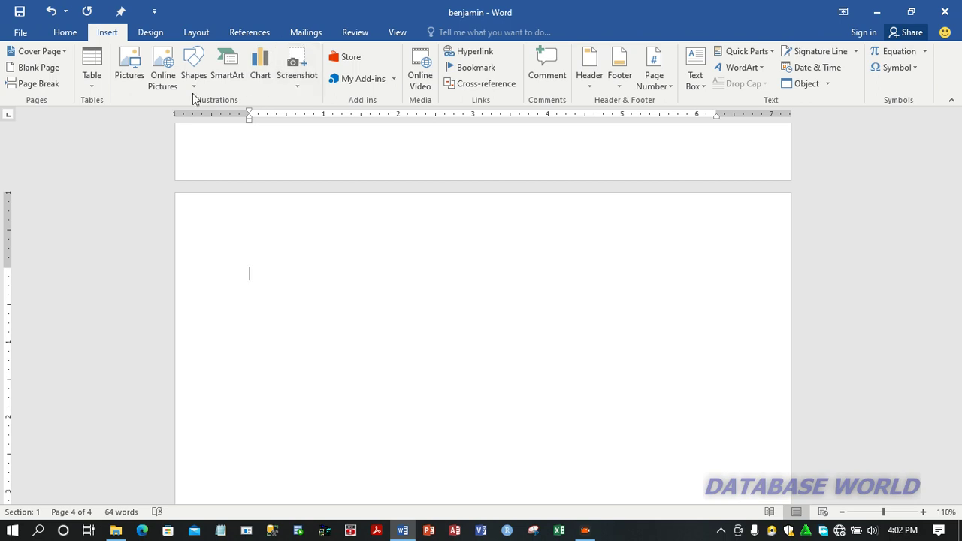
left_click(134, 75)
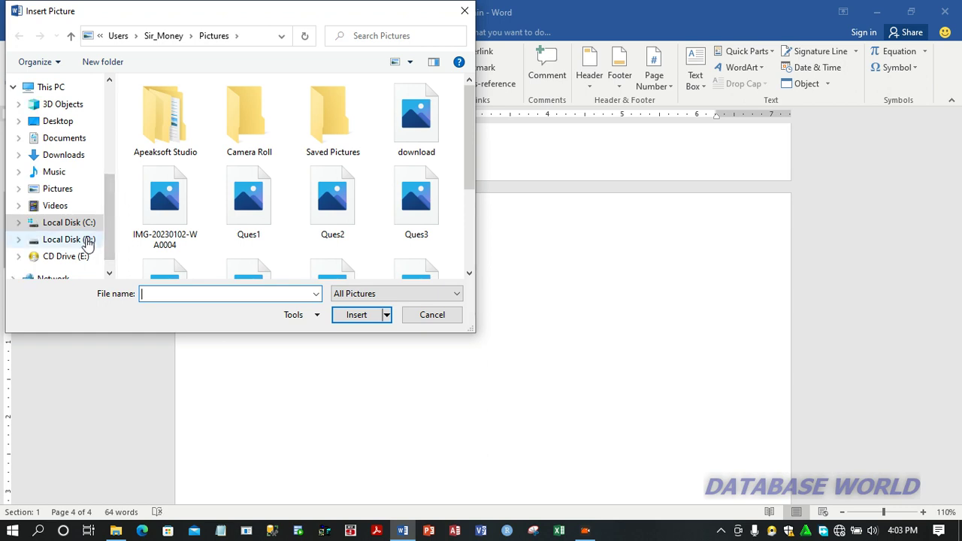
left_click(88, 243)
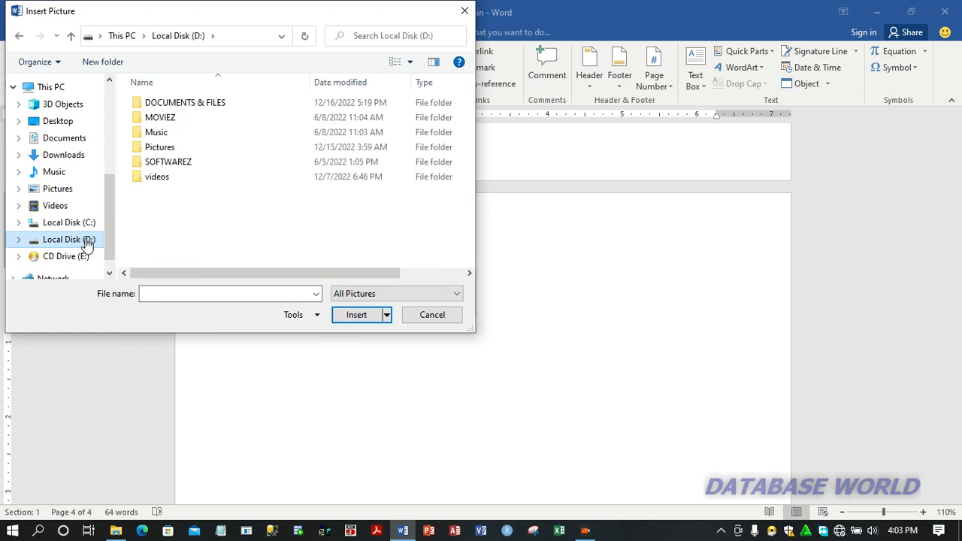
left_click(171, 147)
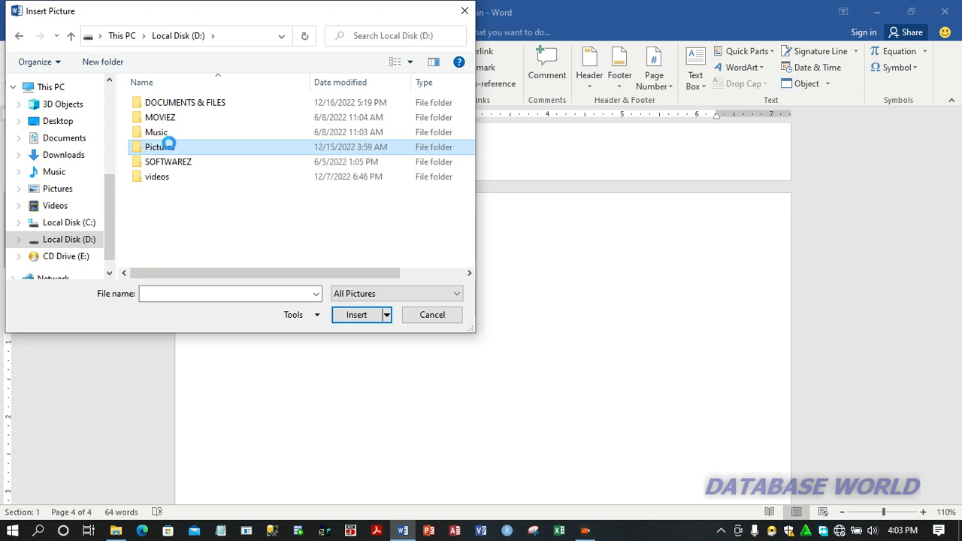
double_click(170, 147)
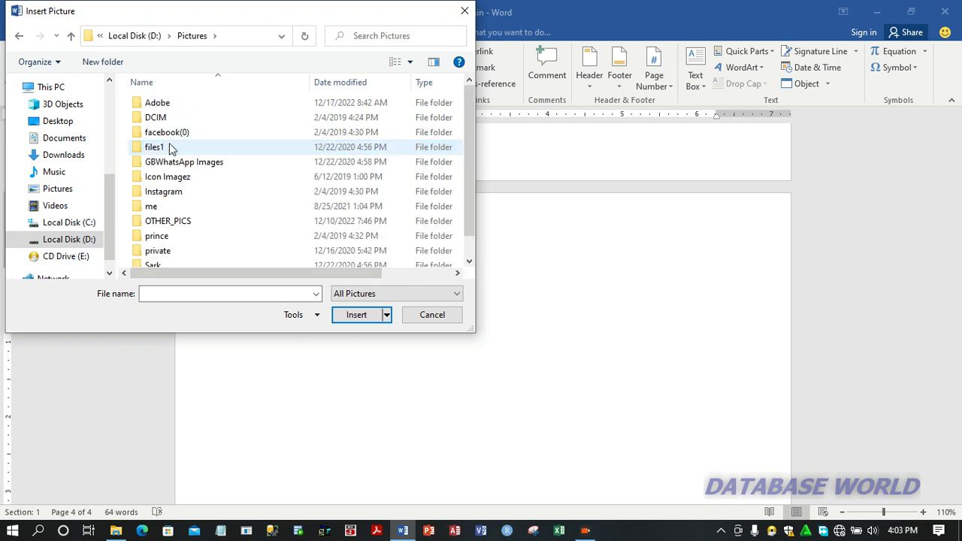
double_click(162, 103)
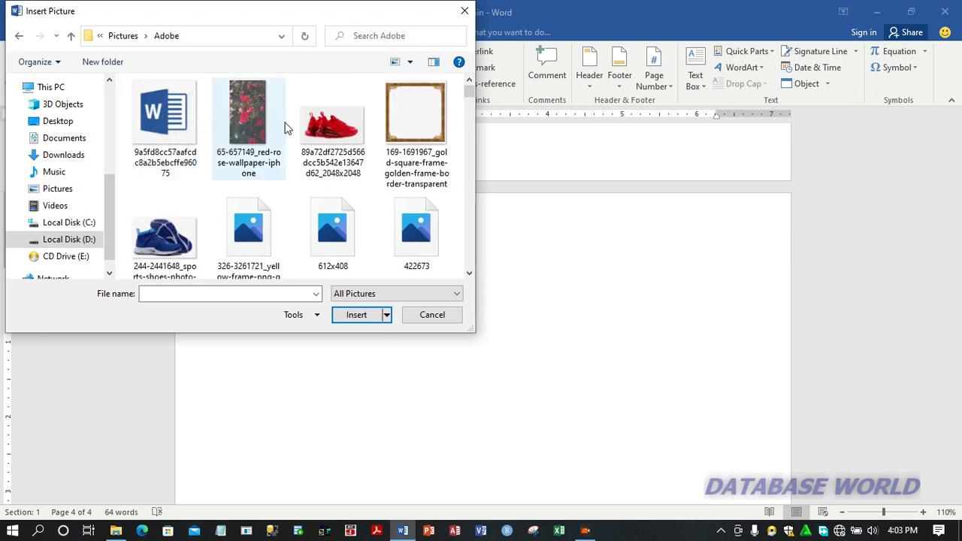
double_click(325, 140)
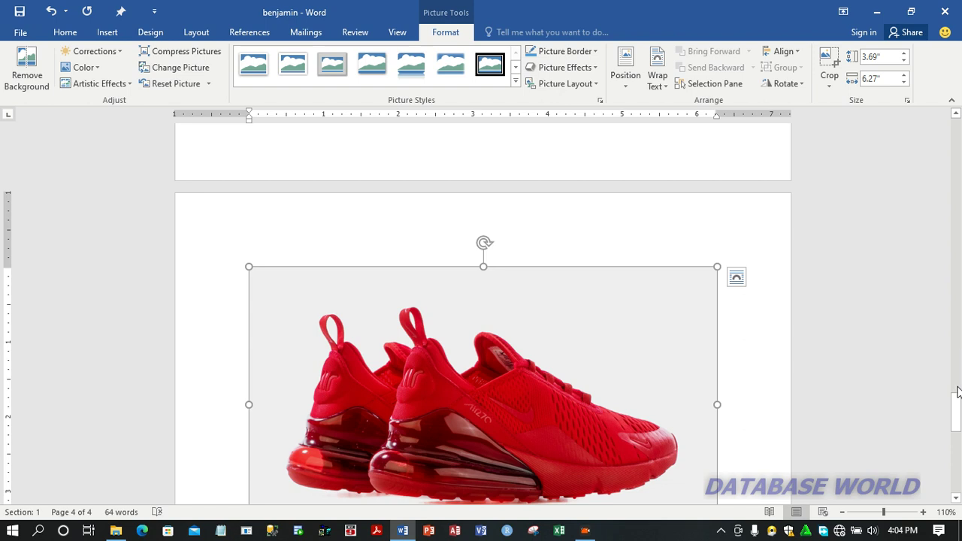
Shrink the red shoes picture proportionally to about 1.33" high and 2.26" wide.
left_click_drag(957, 404, 957, 416)
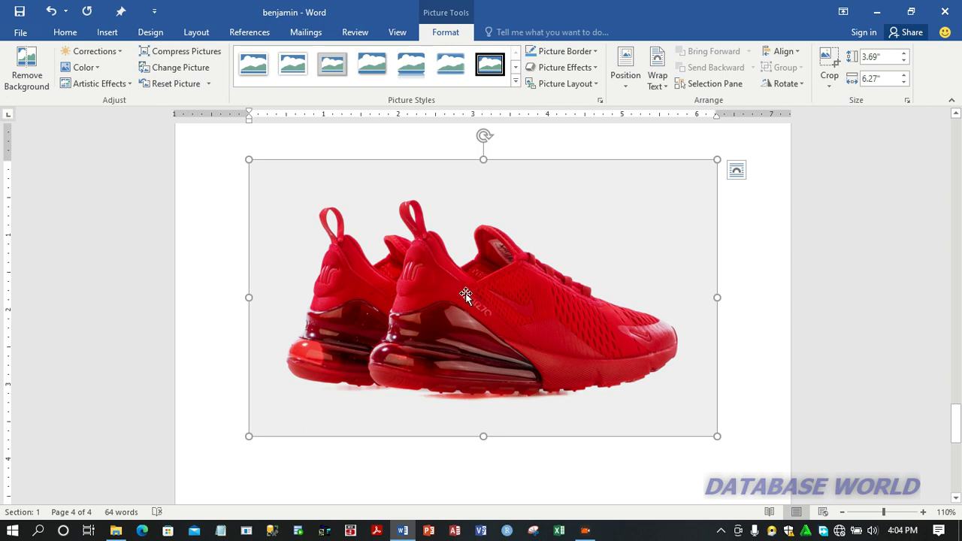
left_click_drag(464, 301, 439, 338)
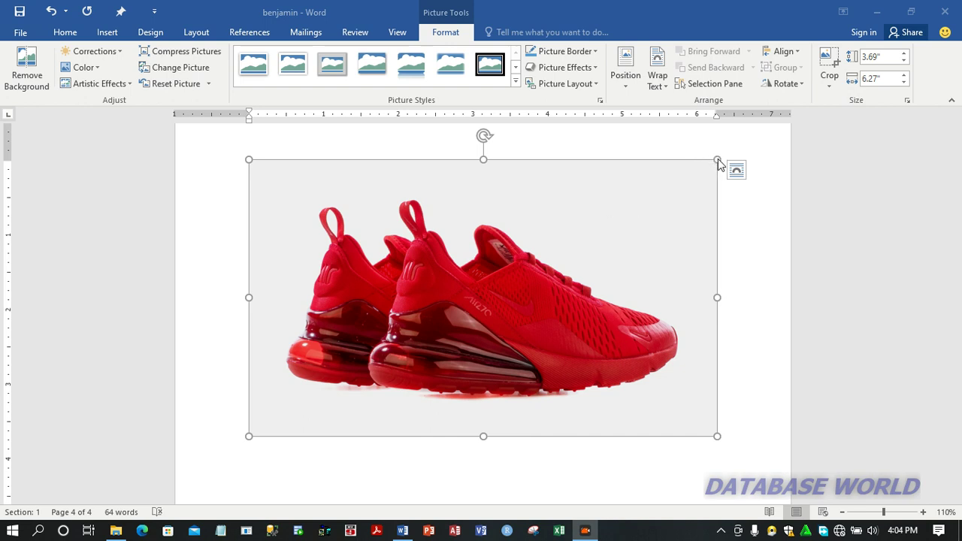
left_click(613, 6)
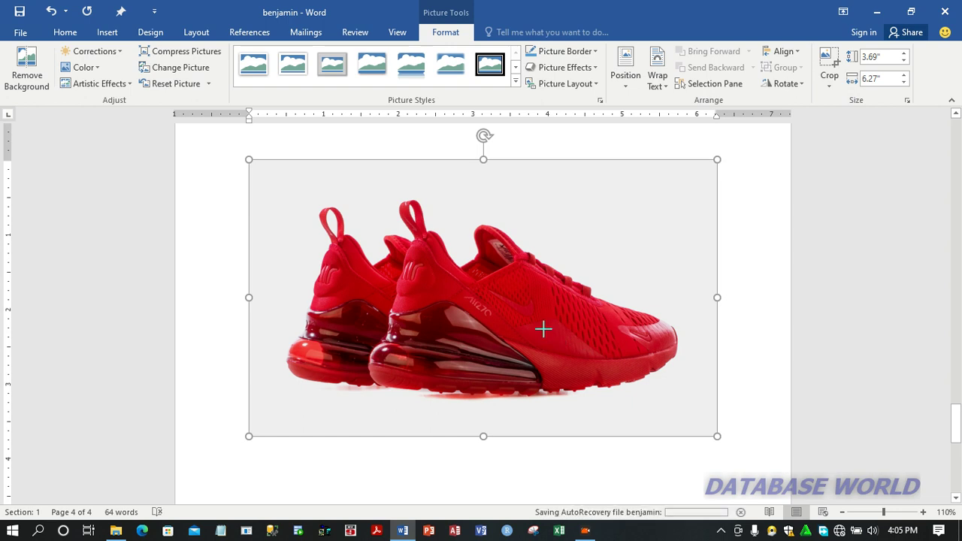
left_click_drag(544, 329, 544, 331)
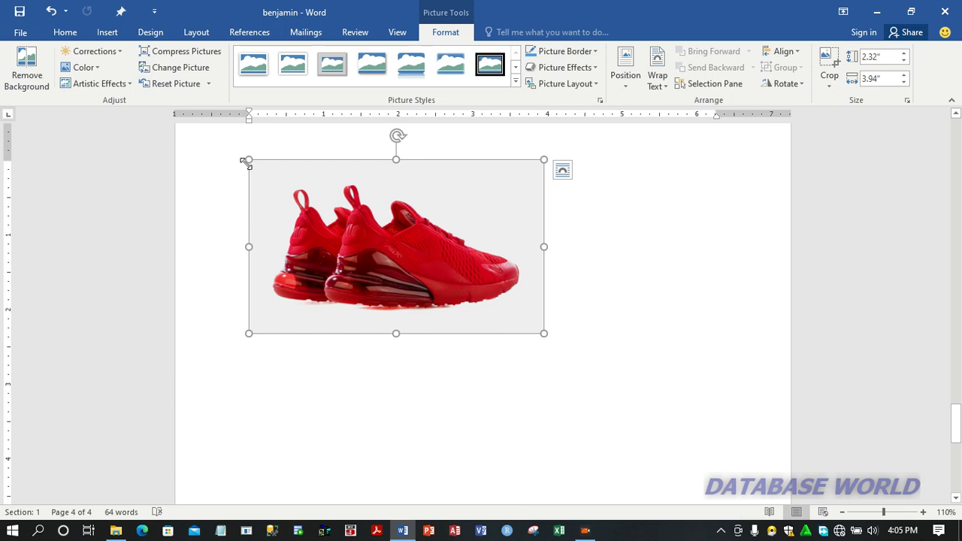
left_click_drag(247, 161, 418, 234)
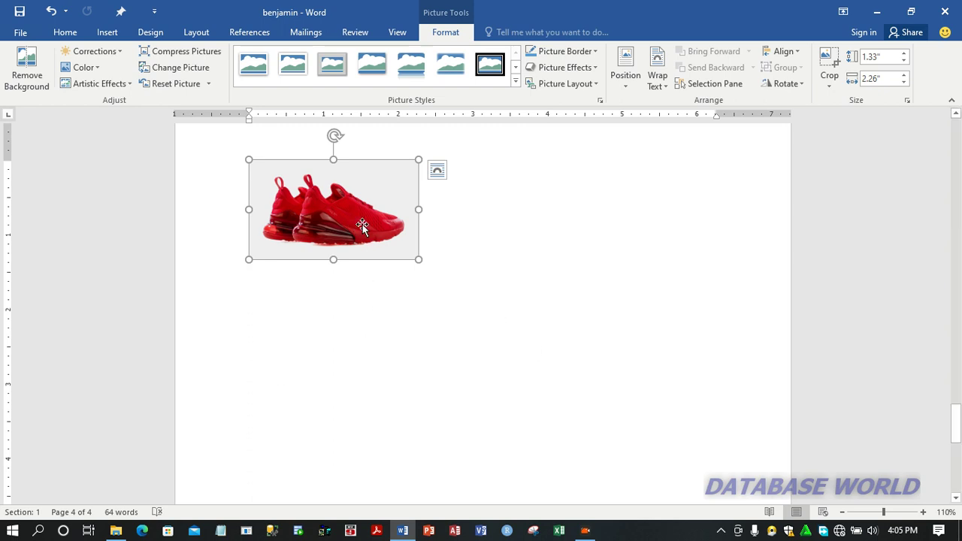
Set the shoes picture's text wrapping to Behind Text and move it toward the middle of the page.
left_click(437, 172)
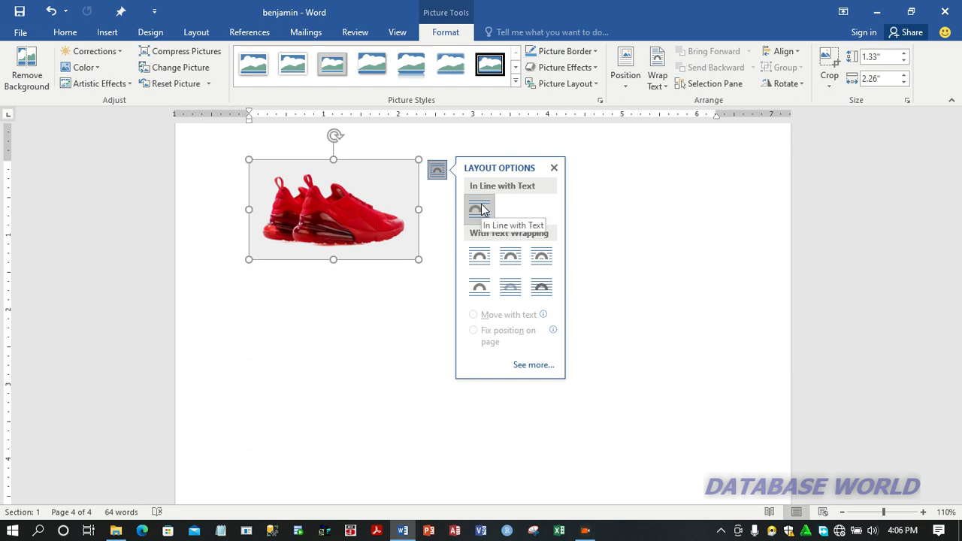
left_click(510, 287)
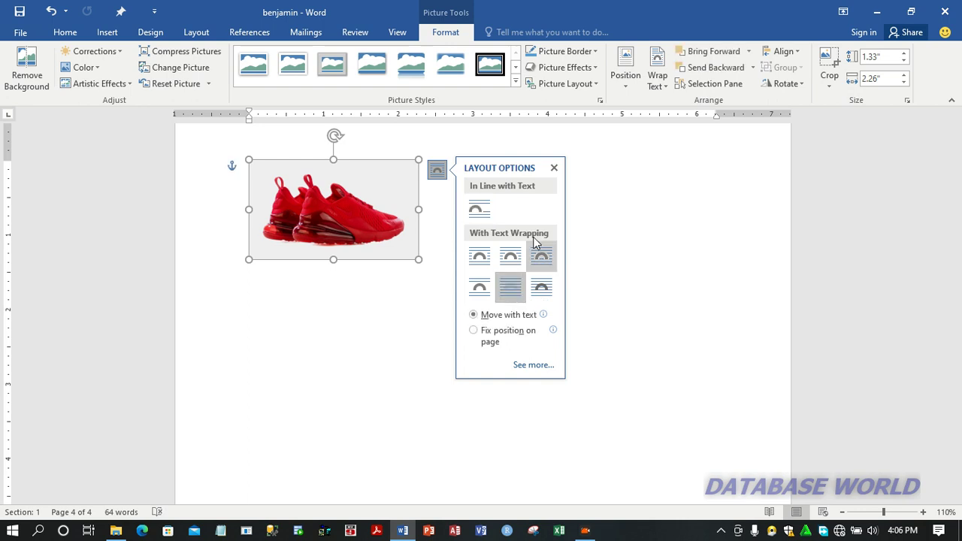
left_click(554, 167)
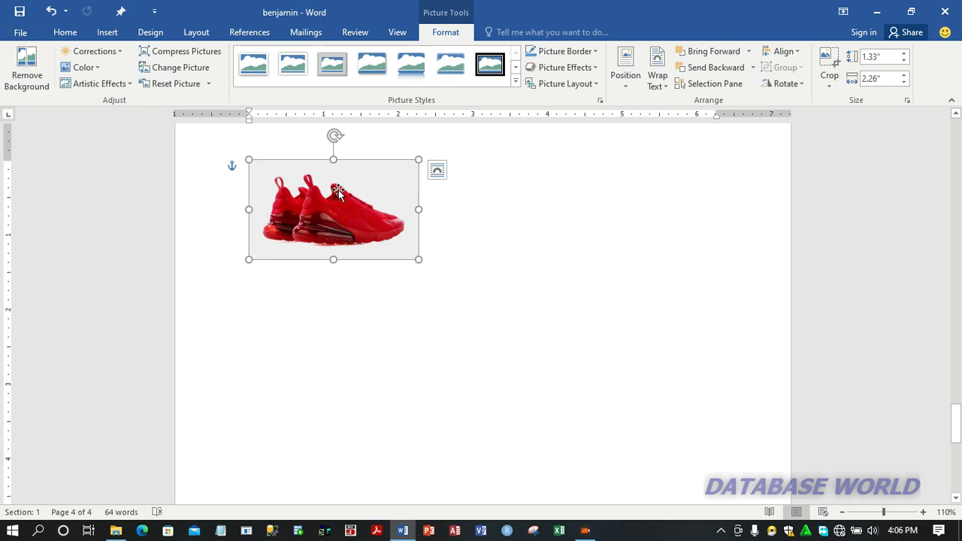
left_click_drag(337, 191, 471, 306)
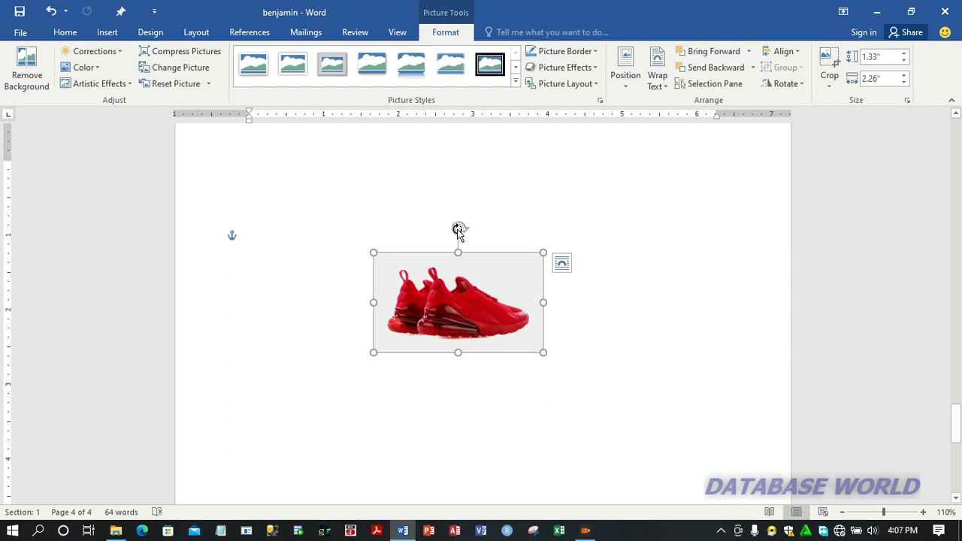
Rotate the shoes picture freely through several angles and bring it back upright.
left_click_drag(459, 233, 511, 337)
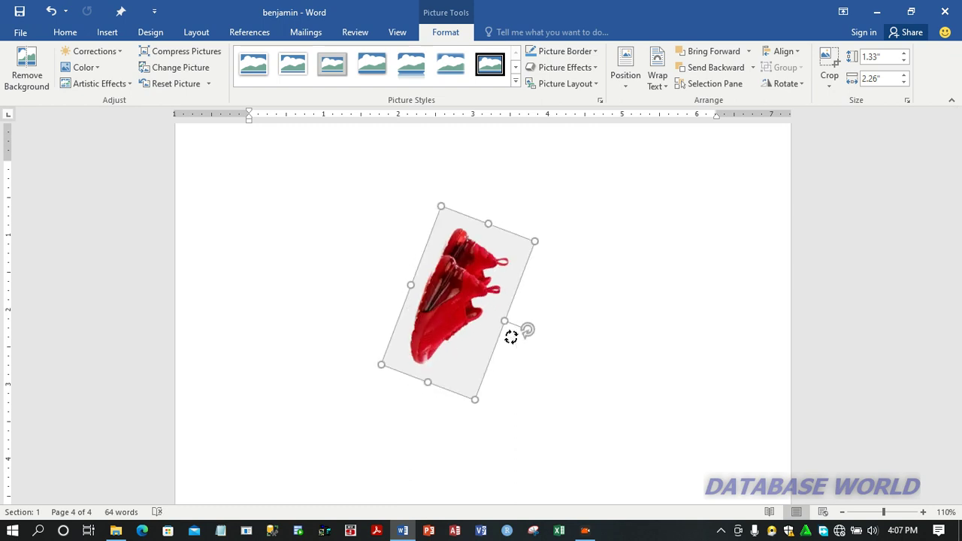
left_click_drag(511, 337, 441, 324)
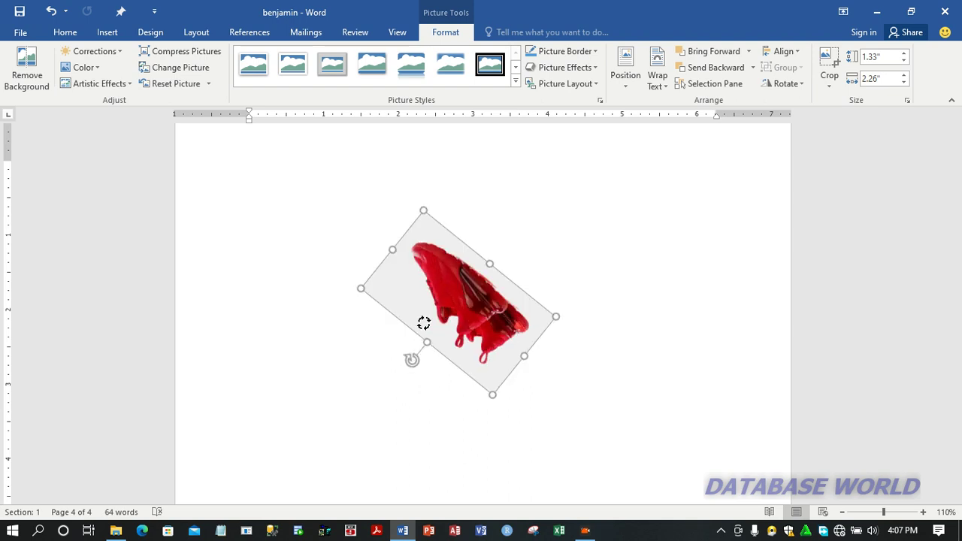
left_click_drag(423, 323, 441, 310)
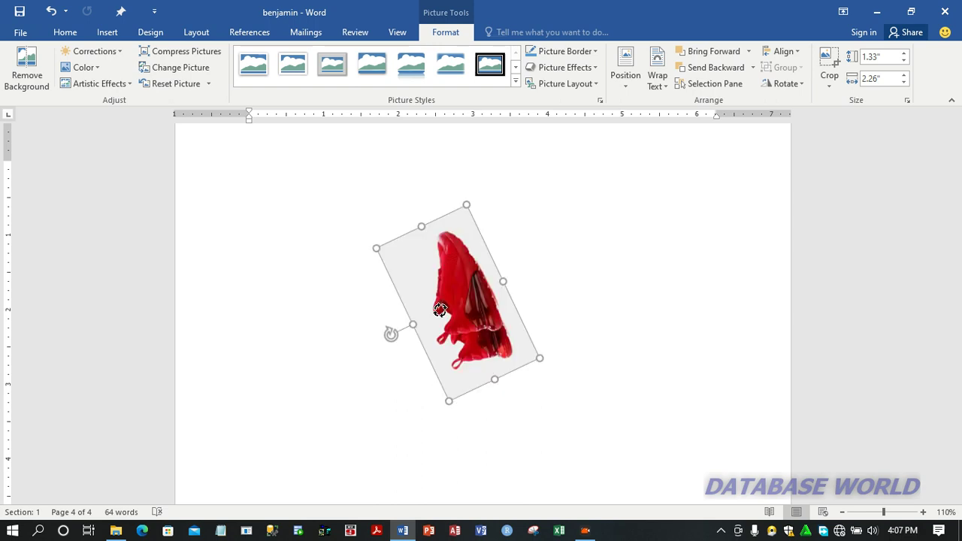
left_click_drag(440, 309, 458, 262)
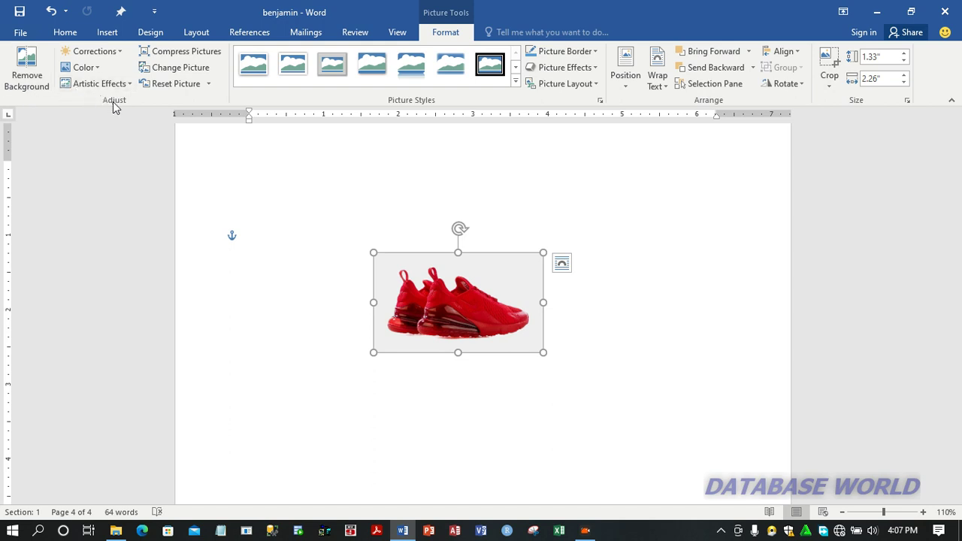
Darken the shoes picture with the second brightness preset at normal contrast, and apply the second, cooler color tone preset.
left_click(118, 52)
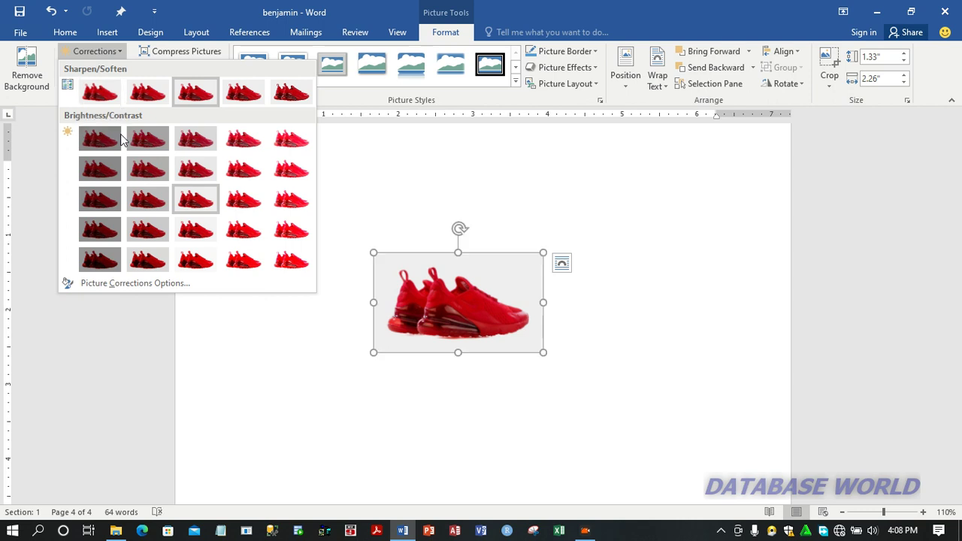
left_click(153, 201)
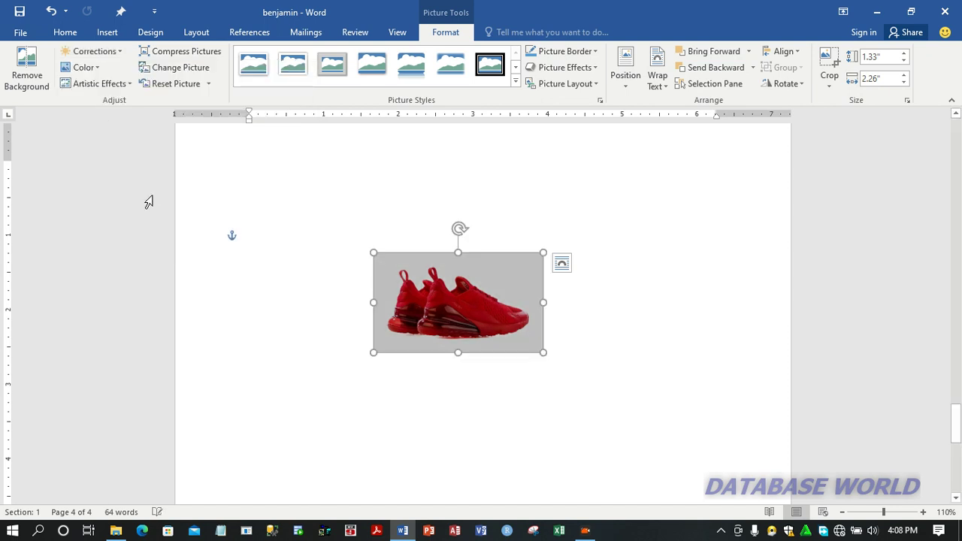
left_click(100, 72)
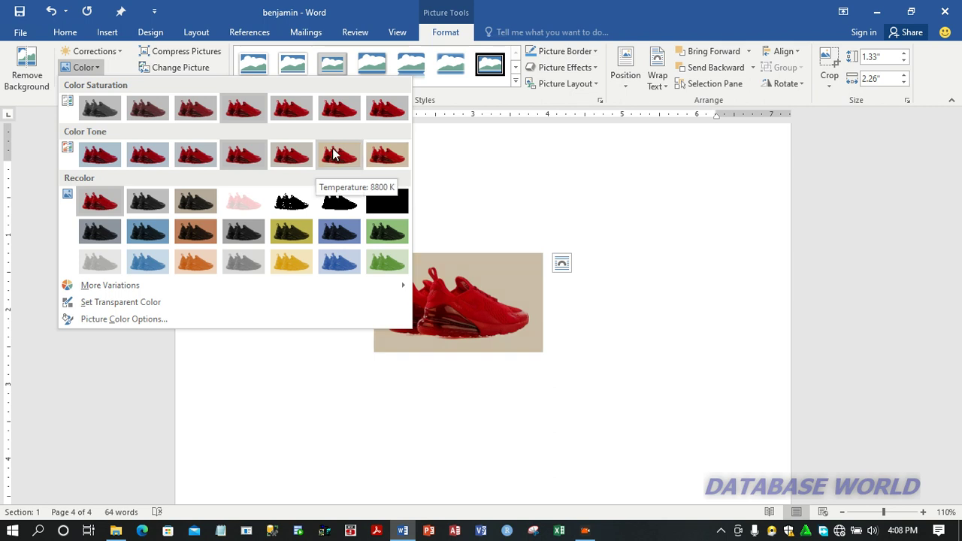
left_click(157, 154)
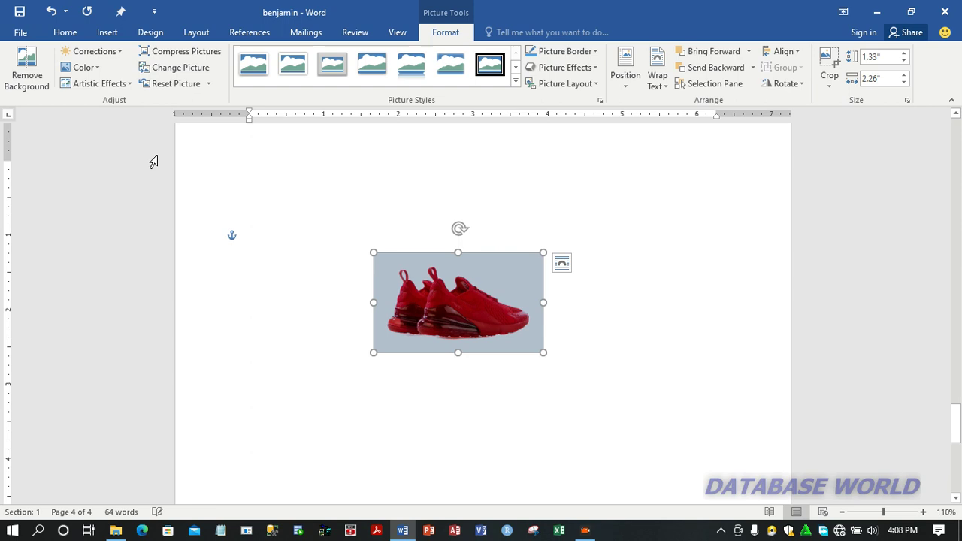
left_click(133, 84)
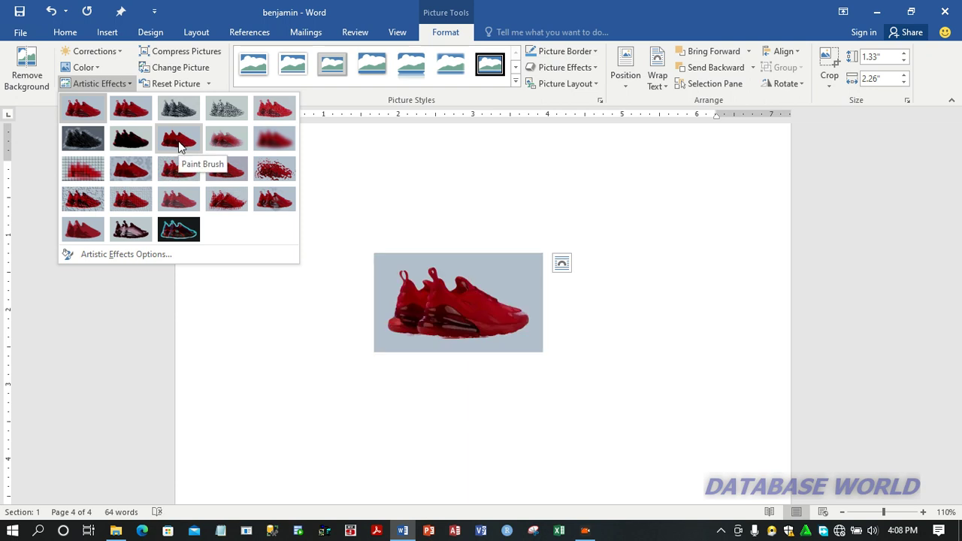
left_click(491, 288)
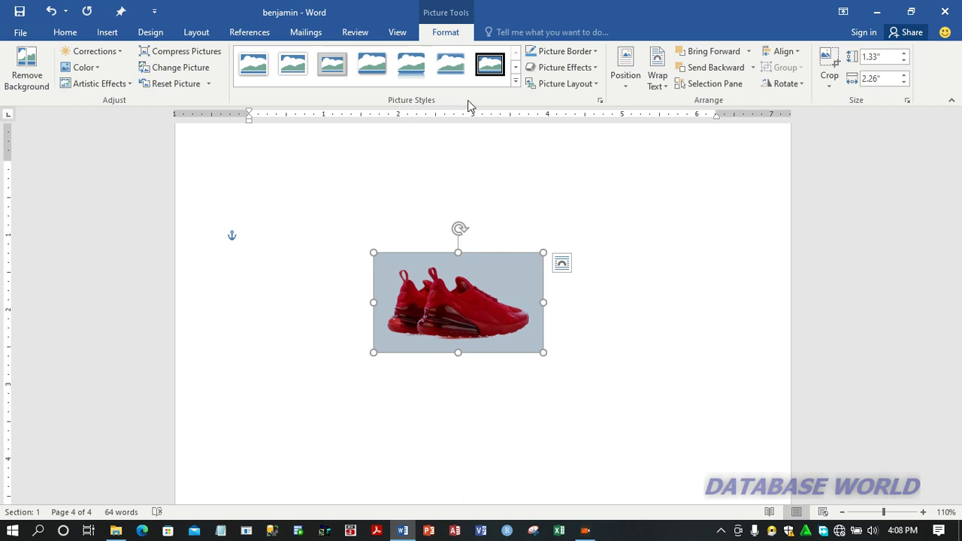
left_click(516, 83)
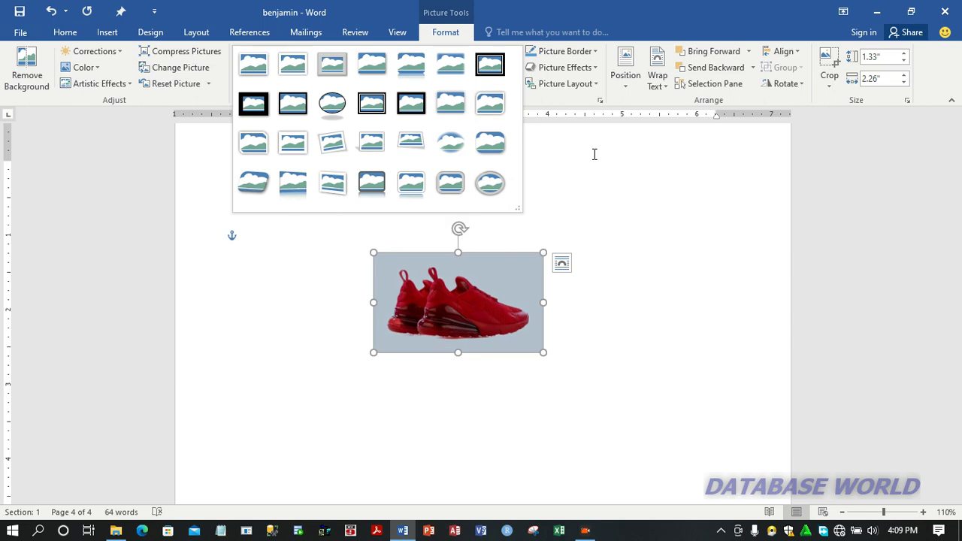
left_click(572, 103)
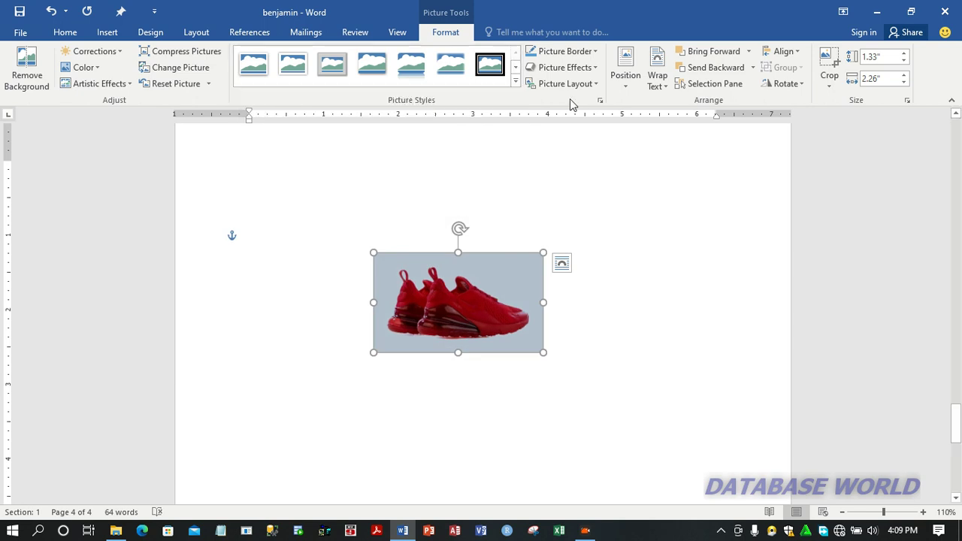
Give the shoes picture a standard yellow border and deselect it to check the outline.
left_click(594, 51)
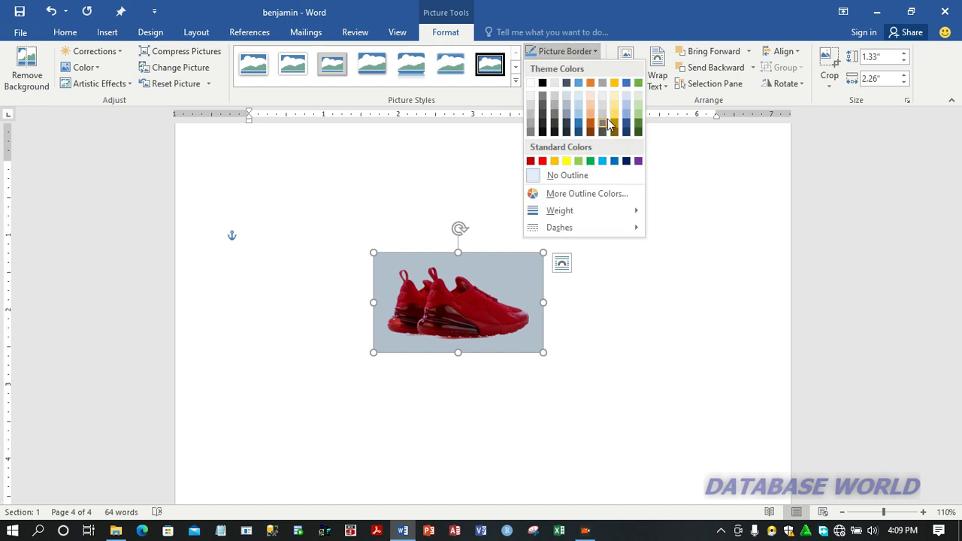
left_click(569, 162)
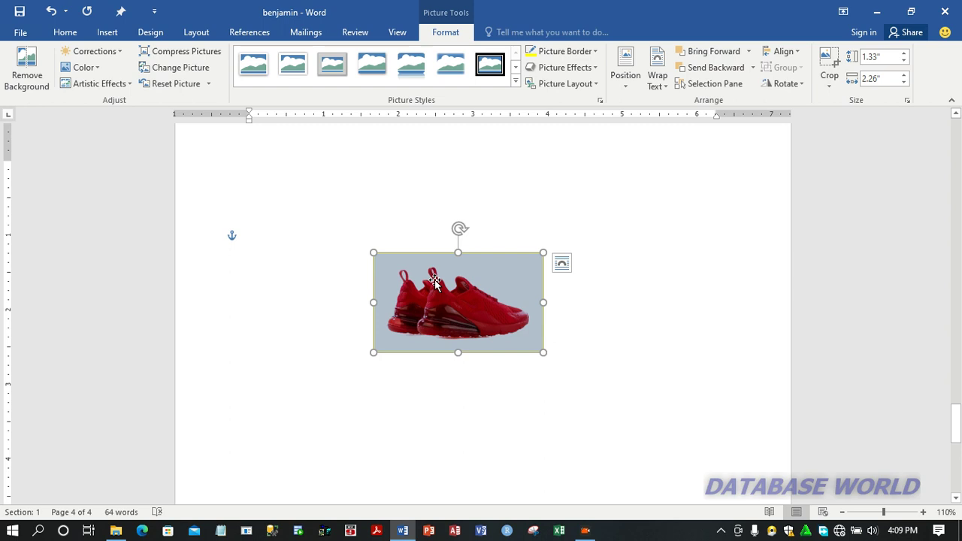
left_click(442, 388)
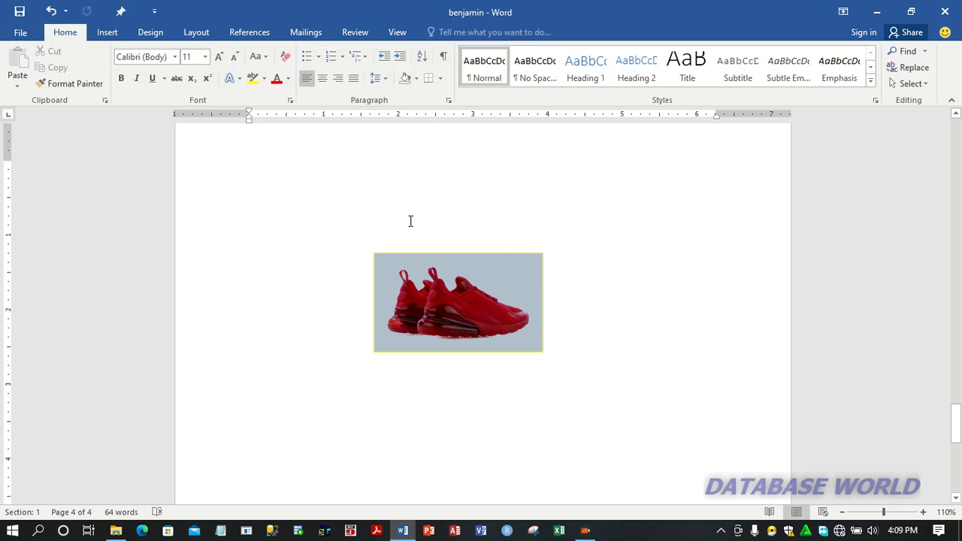
Browse the picture effects for the shoes picture and preview the Off Axis 2 Right 3-D rotation without applying it.
left_click(466, 278)
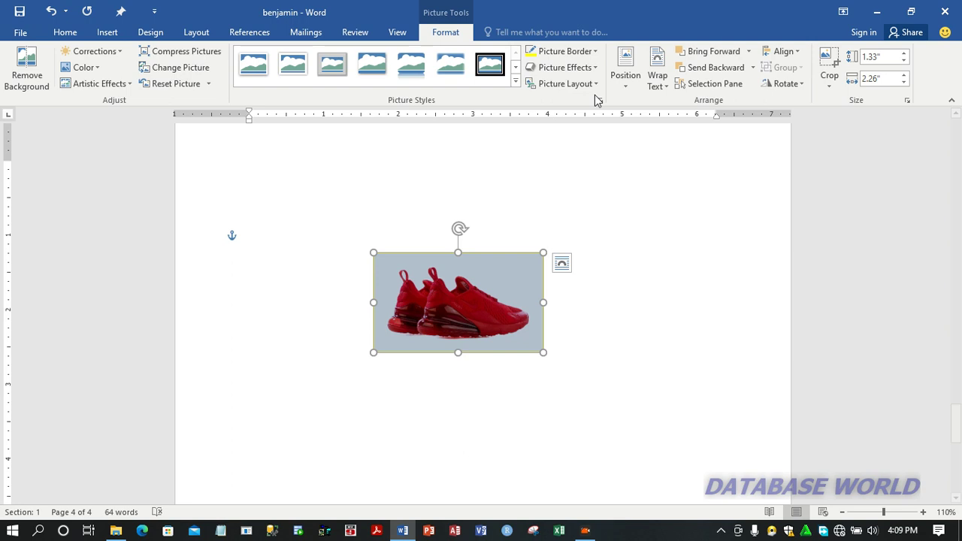
left_click(593, 71)
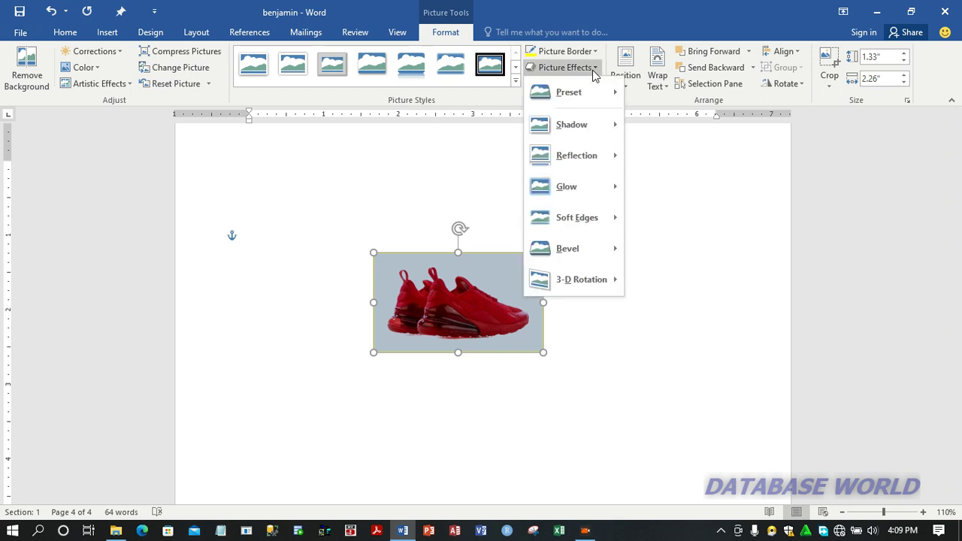
mouse_move(589, 95)
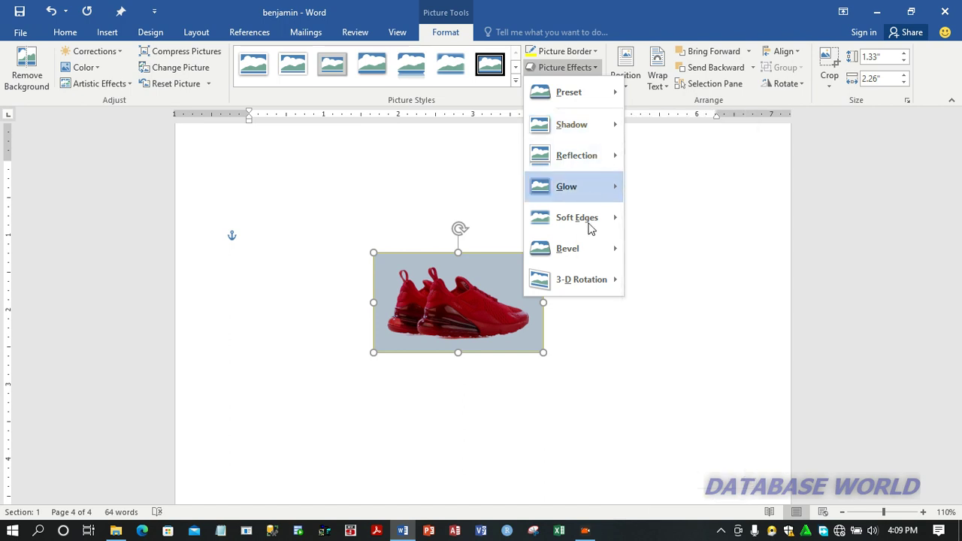
mouse_move(590, 228)
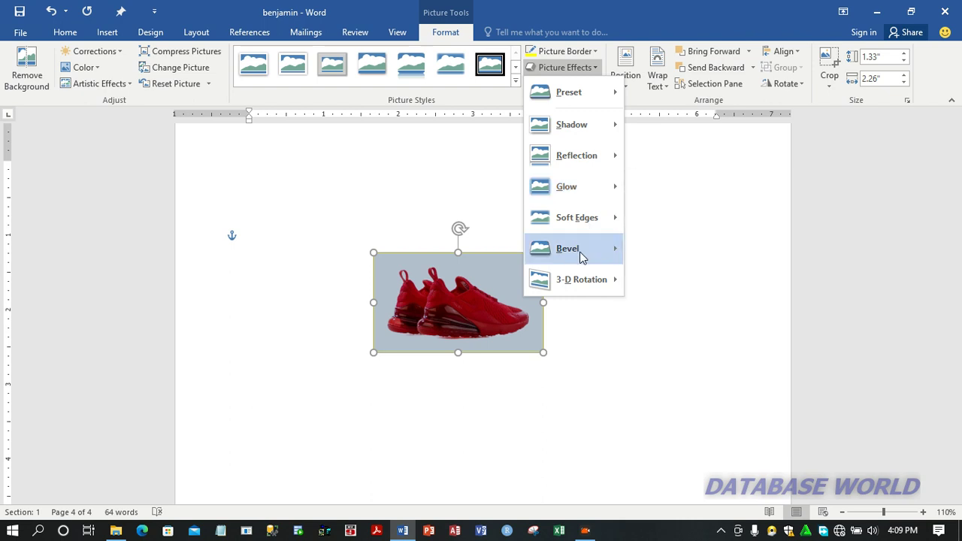
mouse_move(581, 280)
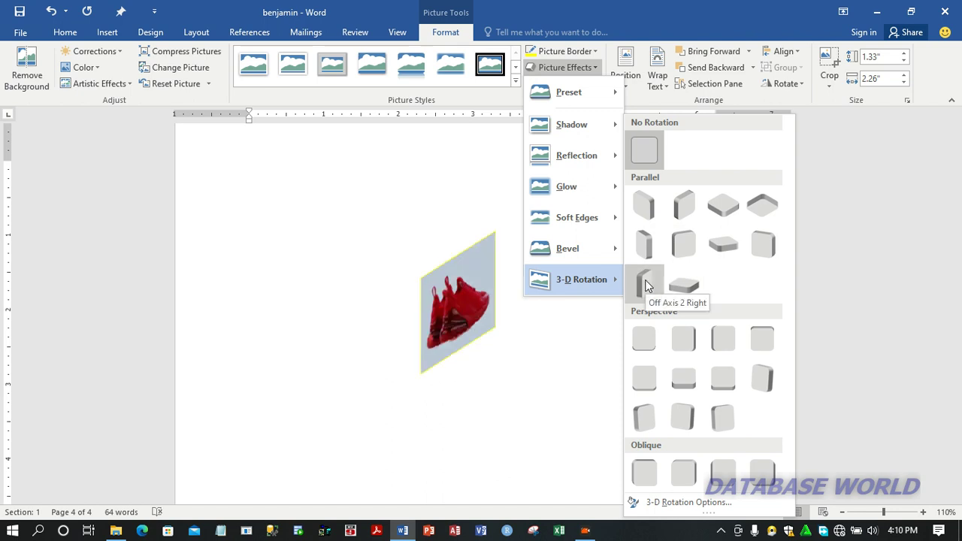
left_click(483, 95)
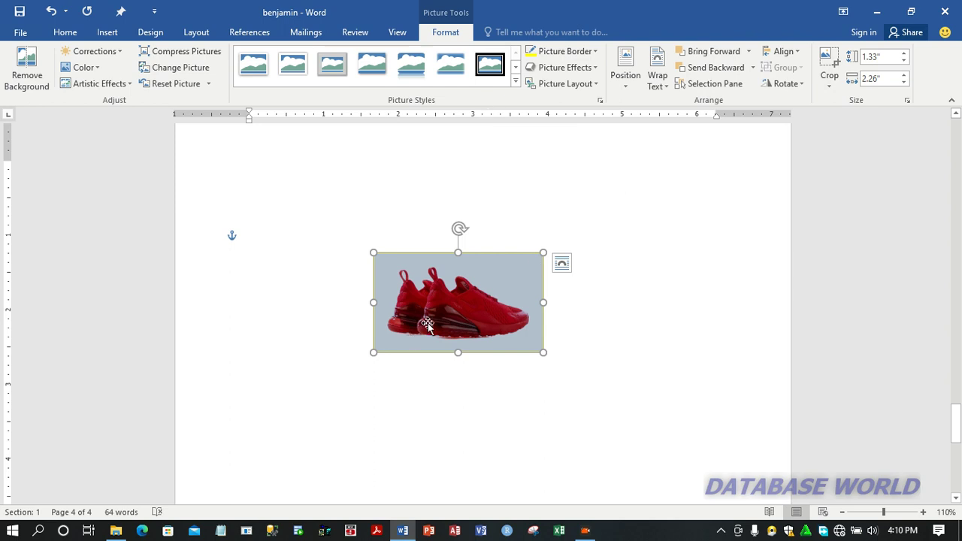
Crop the shoes picture from its upper-left and lower-right corners to about 1.09" high by 1.91" wide, and reselect it.
left_click(831, 85)
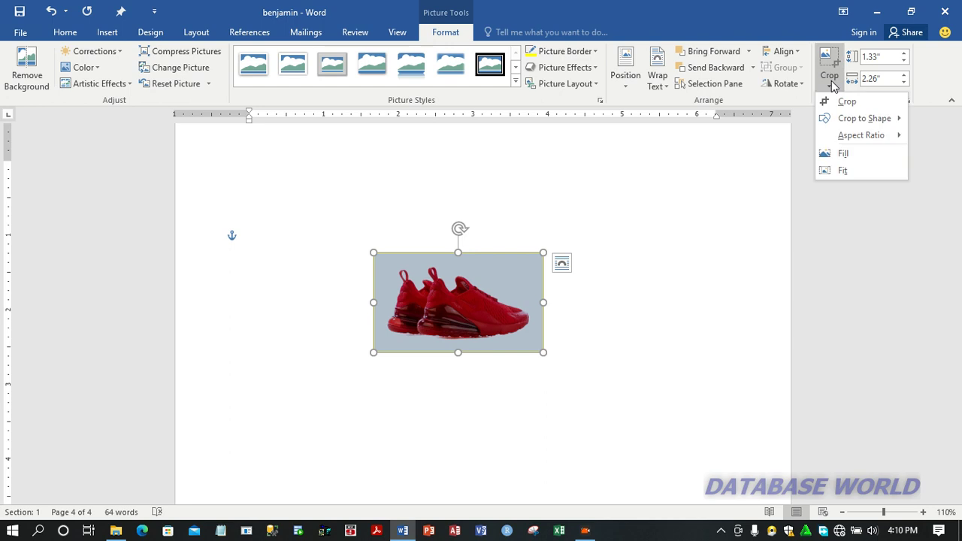
left_click(848, 102)
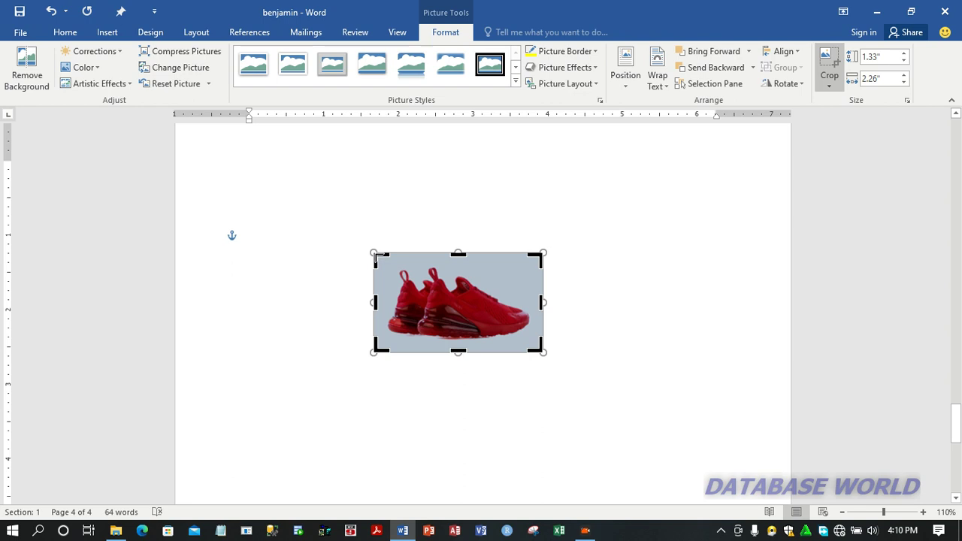
left_click_drag(378, 258, 387, 259)
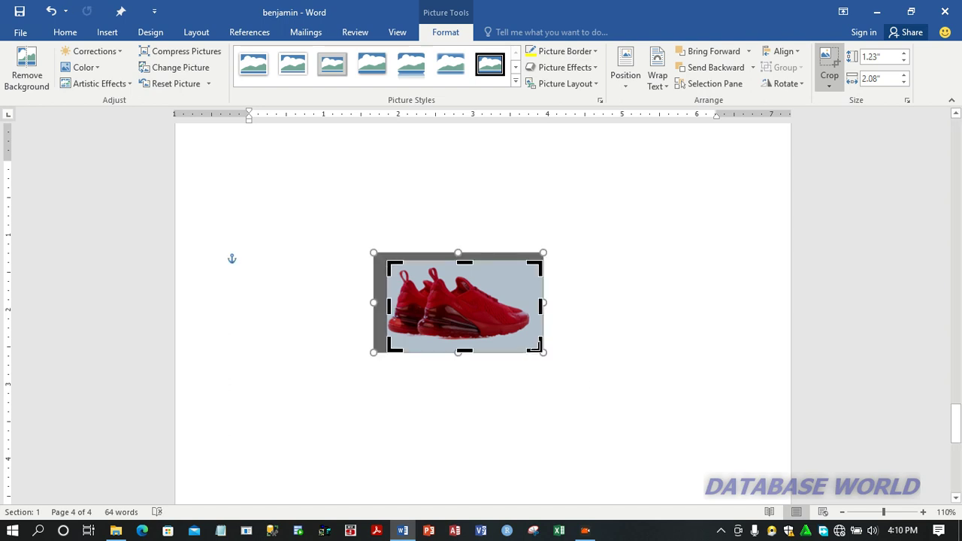
left_click_drag(535, 346, 529, 343)
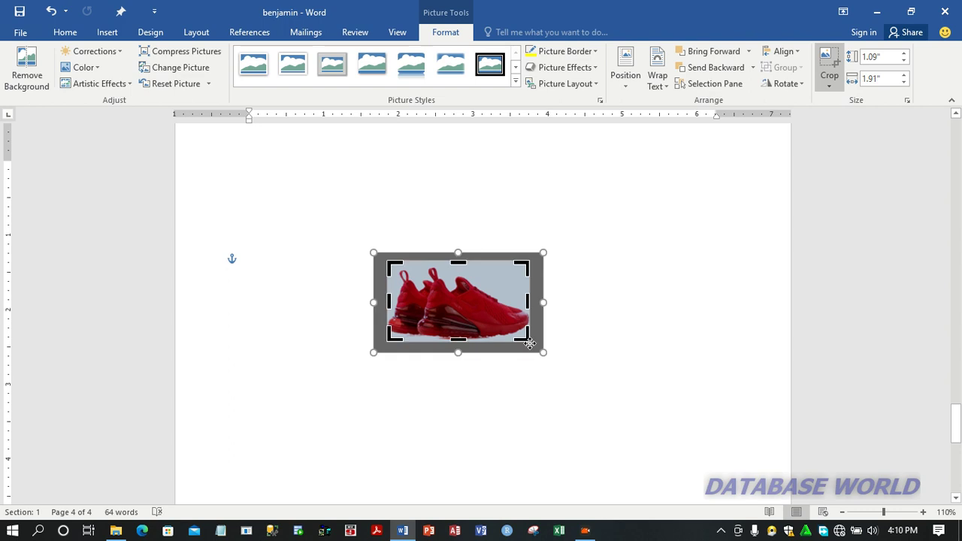
left_click(565, 320)
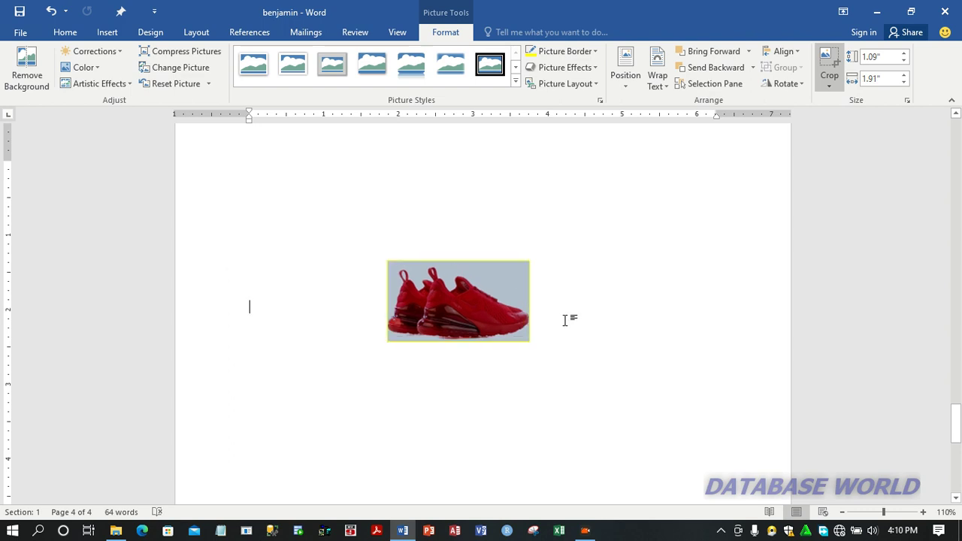
left_click(499, 294)
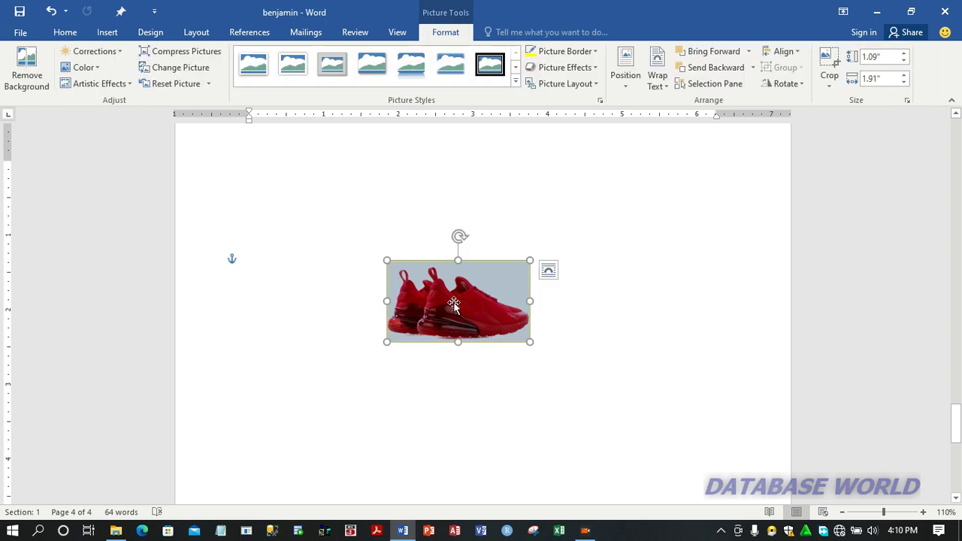